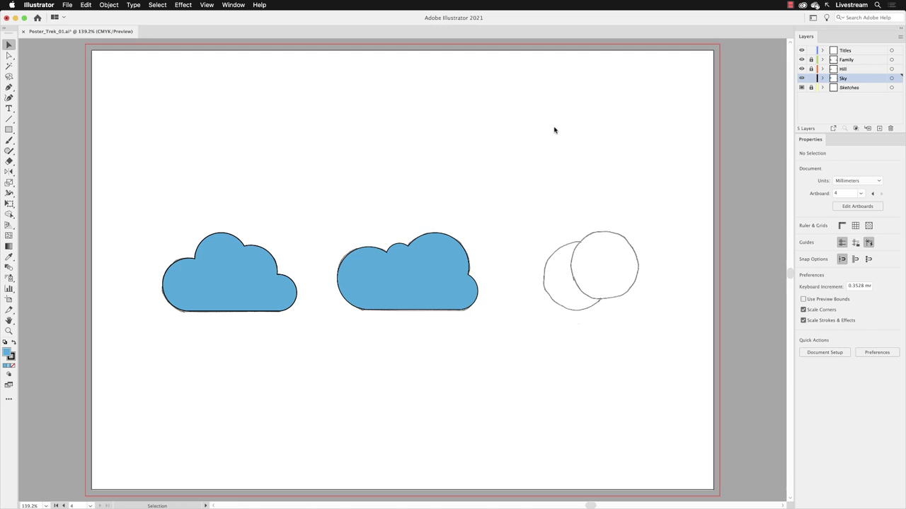
Zoom to about 338% on the sketched overlapping circles and center them in the view.
{"action": "left_click", "coordinate": [8, 331]}
{"action": "left_click", "coordinate": [594, 275]}
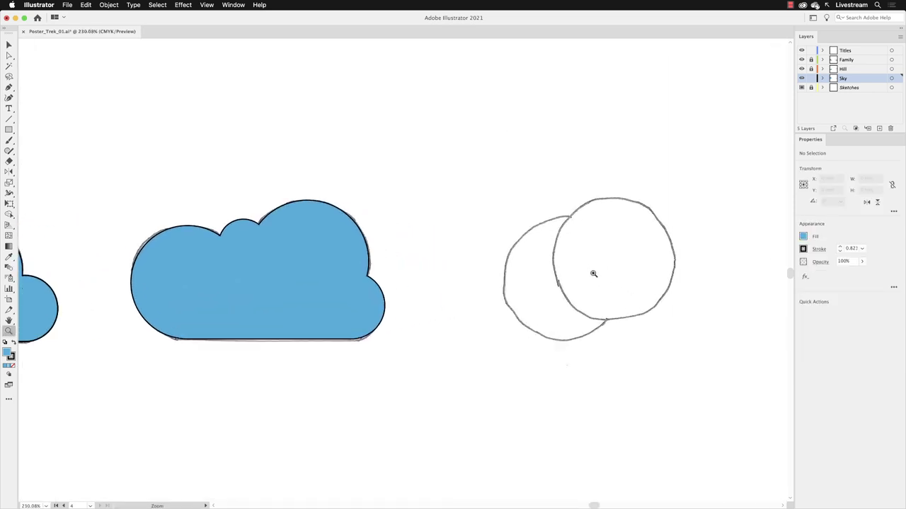
{"action": "left_click_drag", "start_coordinate": [596, 264], "coordinate": [429, 253]}
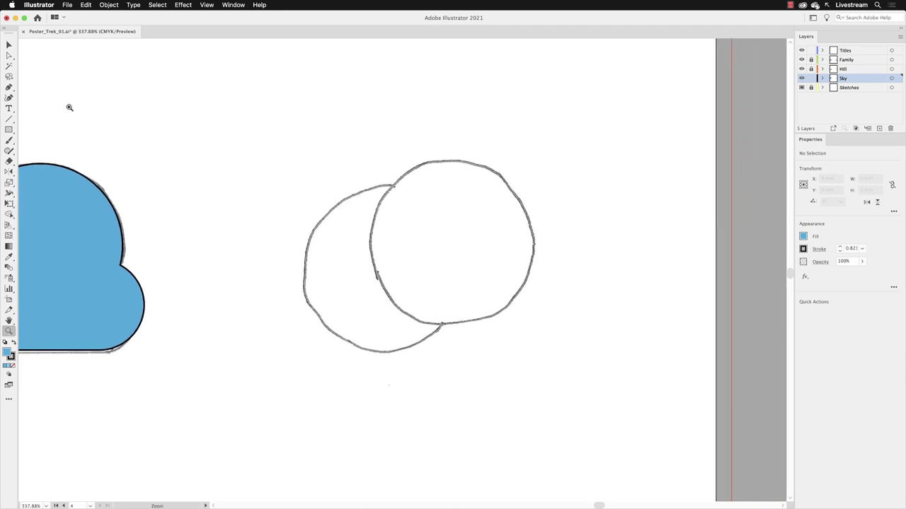
Draw a blue circle about 32.46 mm across with the Ellipse Tool over the right sketched circle.
{"action": "left_click", "coordinate": [8, 130]}
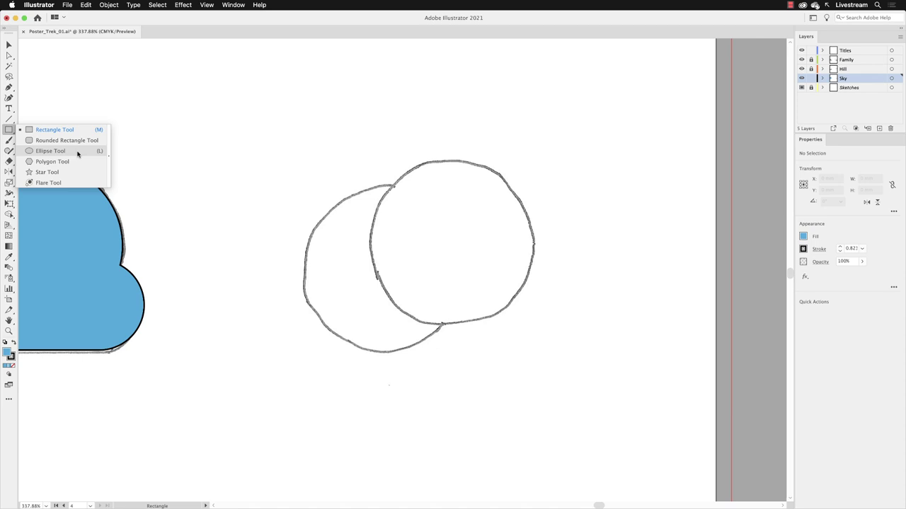
{"action": "left_click", "coordinate": [51, 151]}
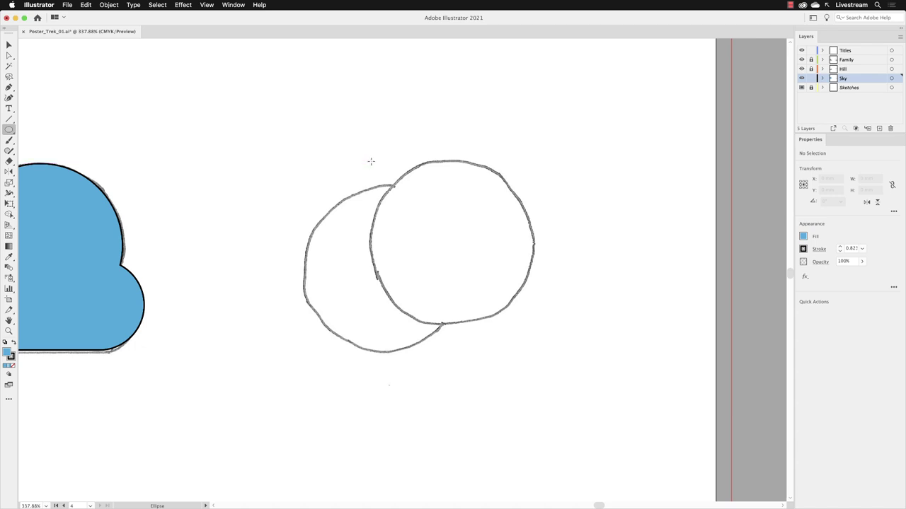
{"action": "left_click_drag", "start_coordinate": [370, 162], "coordinate": [512, 327]}
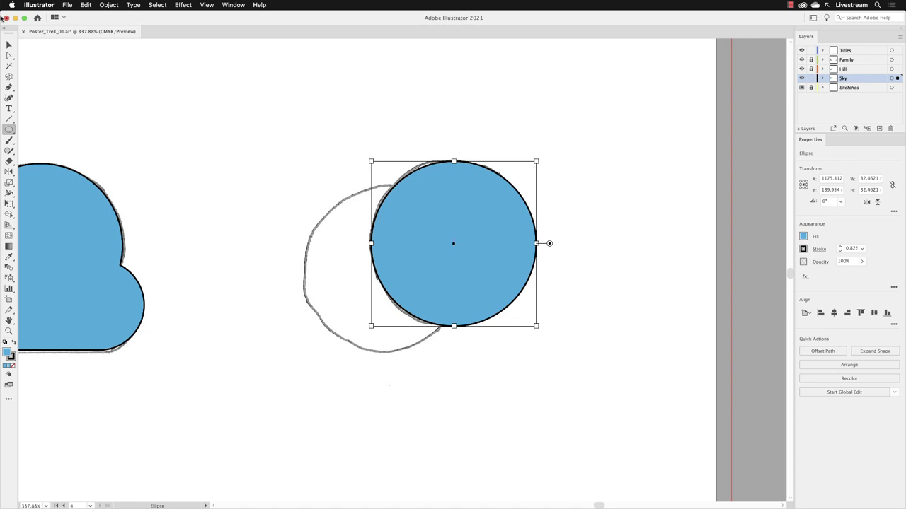
Alt-drag a copy of the blue circle onto the left sketched circle.
{"action": "left_click", "coordinate": [9, 45]}
{"action": "left_click_drag", "start_coordinate": [460, 210], "coordinate": [392, 236], "text": "alt"}
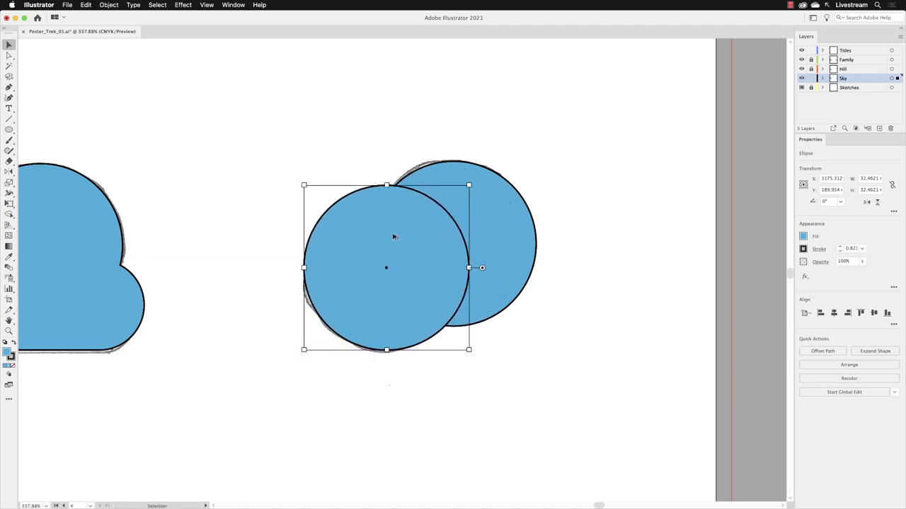
{"action": "left_click", "coordinate": [428, 85]}
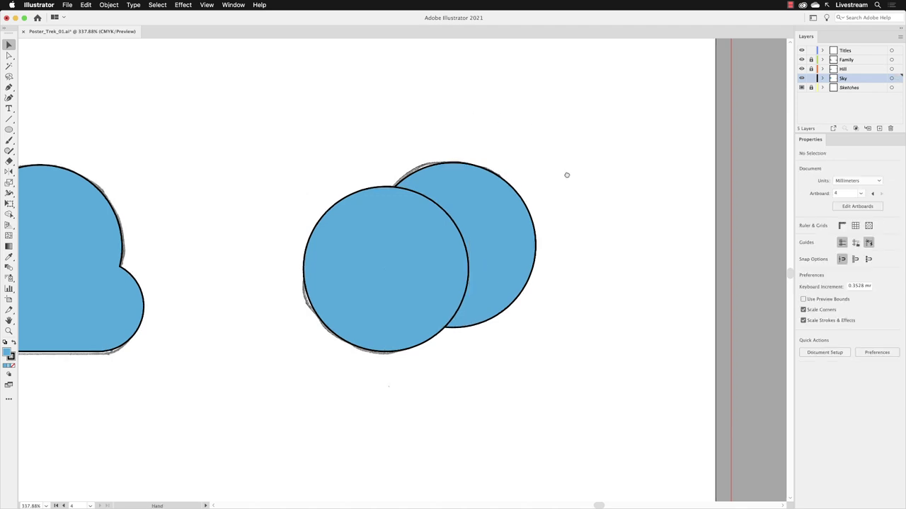
Alt-drag a spare copy of both overlapping circles upward.
{"action": "left_click_drag", "start_coordinate": [566, 174], "coordinate": [302, 390]}
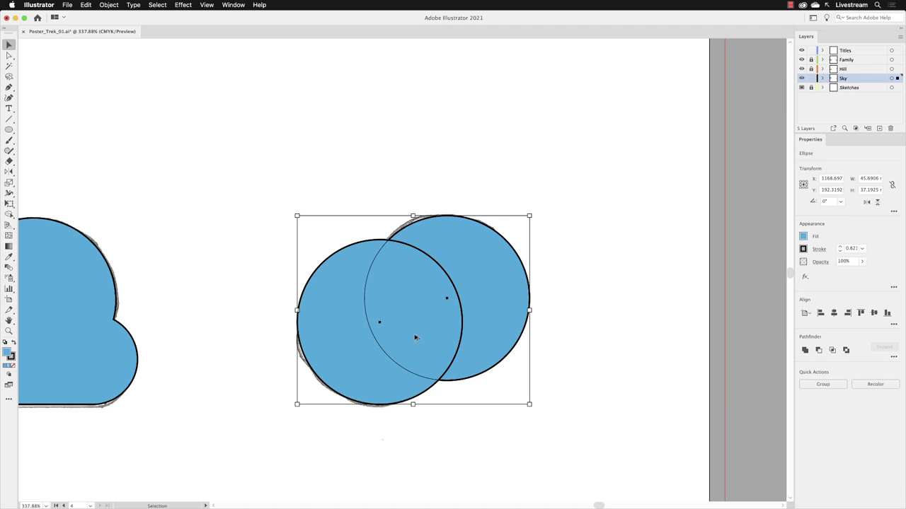
{"action": "left_click_drag", "start_coordinate": [414, 337], "coordinate": [409, 119]}
{"action": "left_click", "coordinate": [574, 239]}
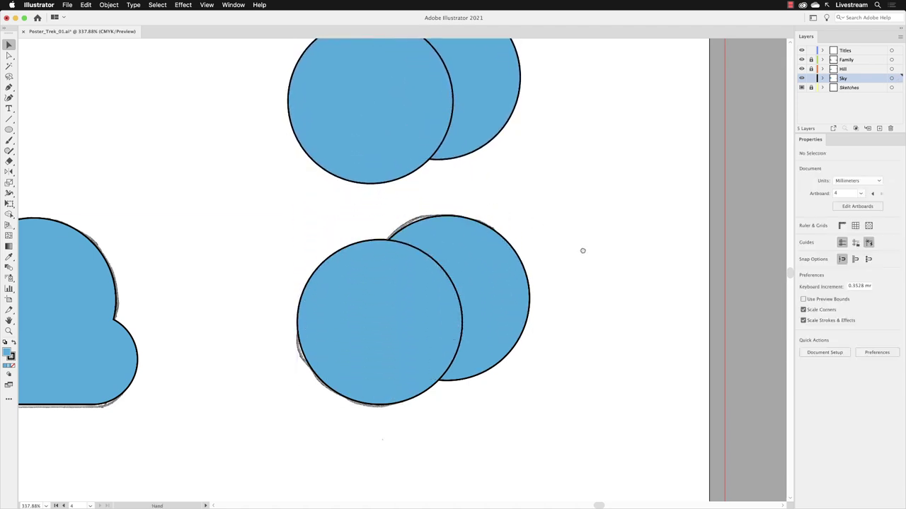
{"action": "left_click_drag", "start_coordinate": [582, 251], "coordinate": [590, 197]}
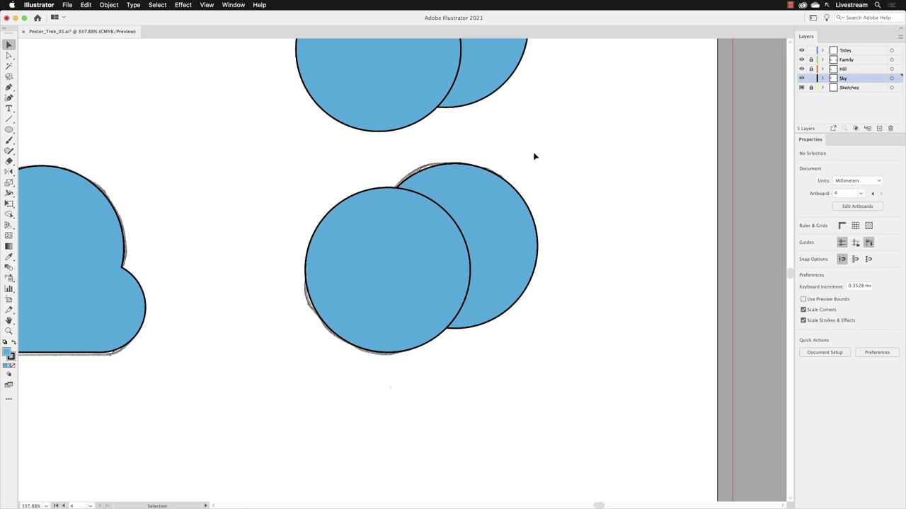
Bring the back circle of the lower pair to the front with Arrange > Bring to Front.
{"action": "left_click", "coordinate": [496, 204]}
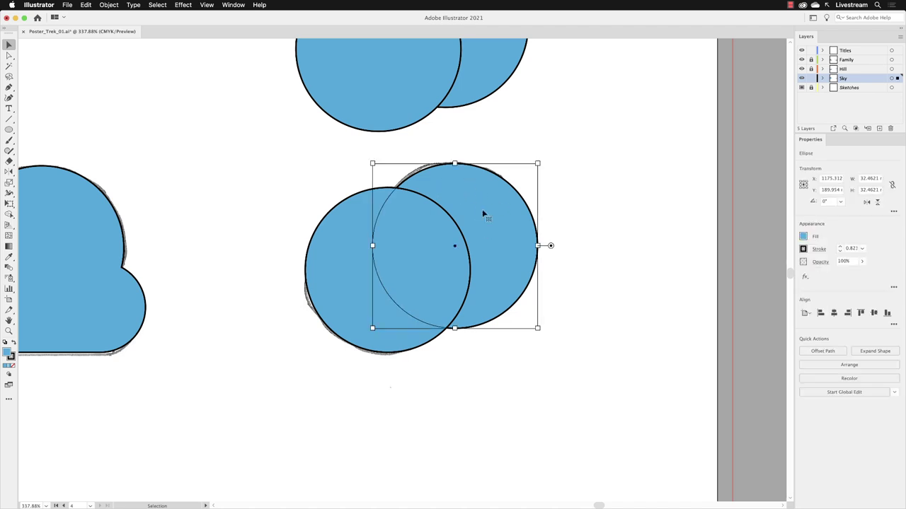
{"action": "right_click", "coordinate": [465, 201]}
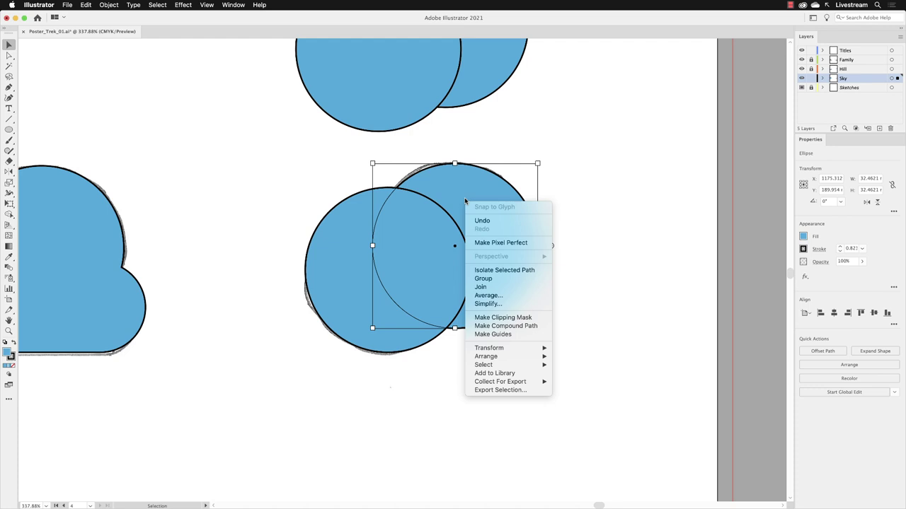
{"action": "mouse_move", "coordinate": [500, 357]}
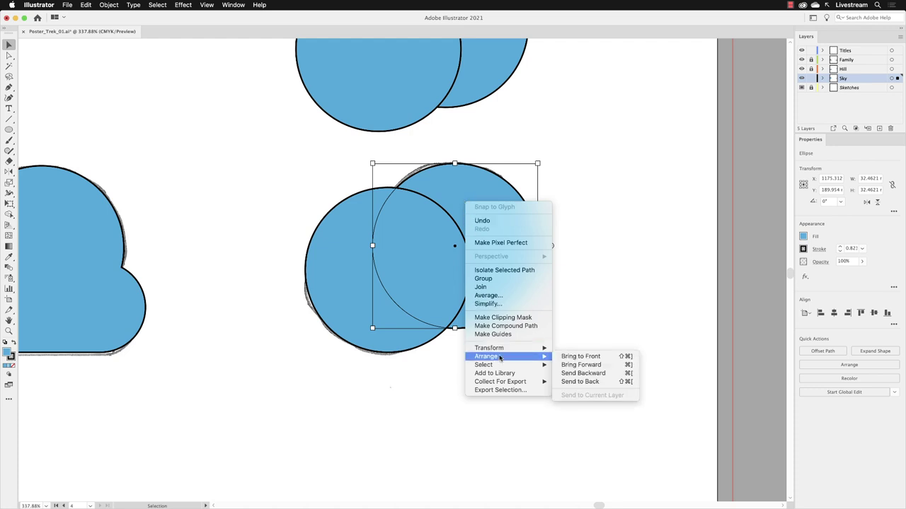
{"action": "left_click", "coordinate": [581, 358]}
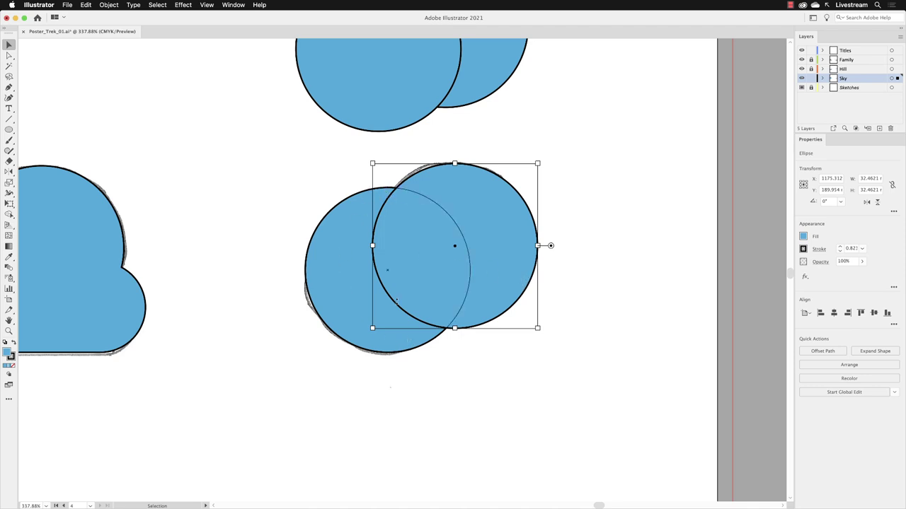
Apply Pathfinder Minus Front to both circles and move the crescent near the right edge.
{"action": "left_click_drag", "start_coordinate": [279, 160], "coordinate": [567, 381]}
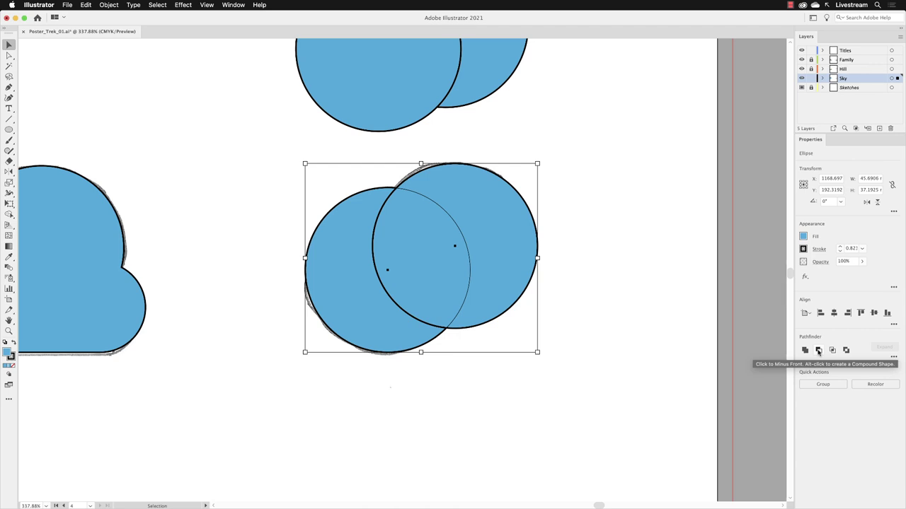
{"action": "left_click", "coordinate": [818, 351]}
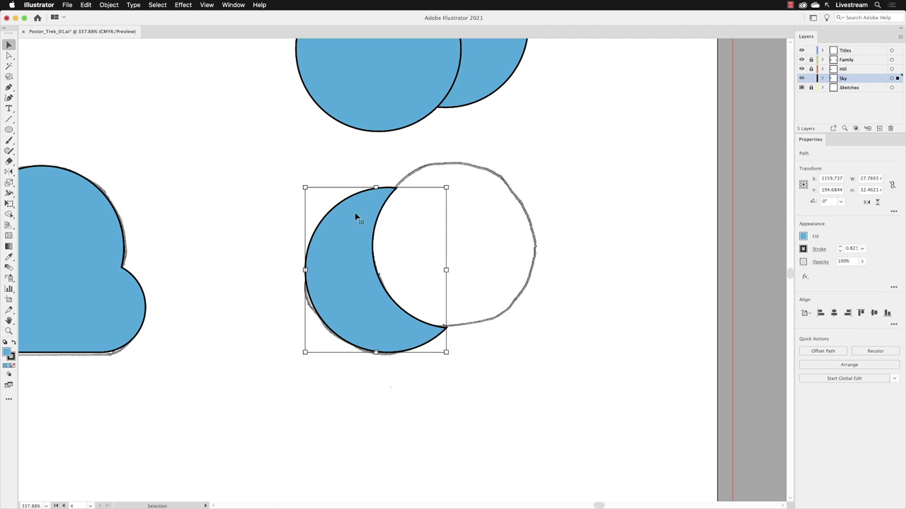
{"action": "left_click", "coordinate": [482, 331]}
{"action": "left_click_drag", "start_coordinate": [342, 259], "coordinate": [704, 220]}
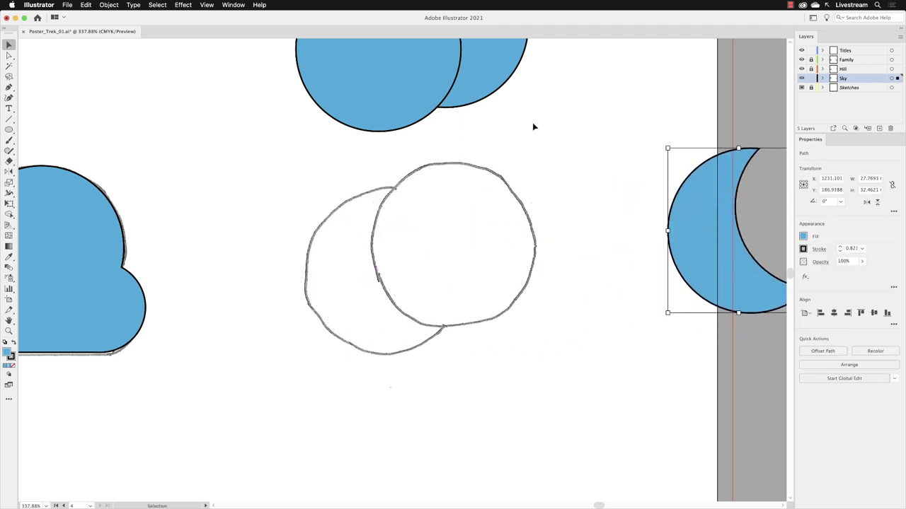
Move the spare circle pair down onto the sketched circles.
{"action": "key", "text": "space"}
{"action": "left_click_drag", "start_coordinate": [534, 125], "coordinate": [529, 239]}
{"action": "left_click_drag", "start_coordinate": [573, 69], "coordinate": [356, 222]}
{"action": "mouse_move", "coordinate": [485, 103]}
{"action": "left_mouse_down"}
{"action": "mouse_move", "coordinate": [485, 331]}
{"action": "mouse_move", "coordinate": [491, 317]}
{"action": "left_mouse_up"}
{"action": "key", "text": "space"}
{"action": "mouse_move", "coordinate": [473, 244]}
{"action": "left_mouse_down"}
{"action": "mouse_move", "coordinate": [483, 113]}
{"action": "mouse_move", "coordinate": [467, 91]}
{"action": "left_mouse_up"}
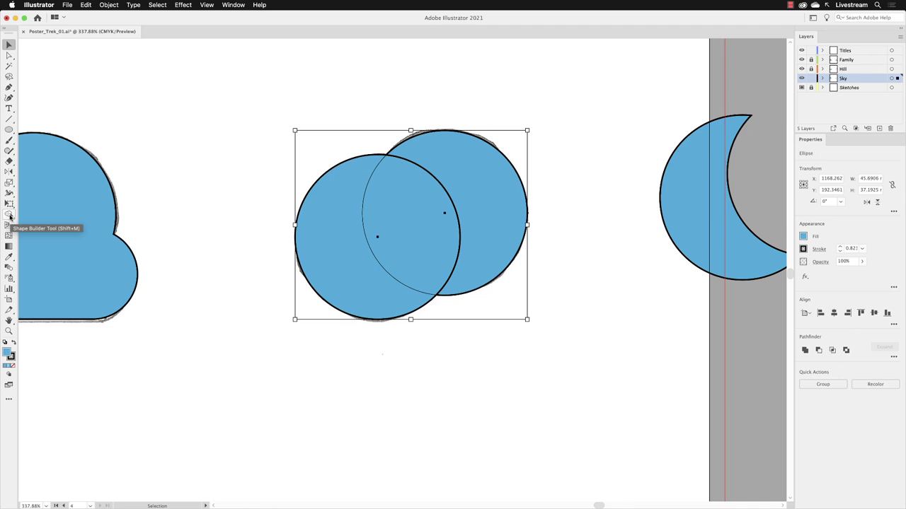
With Shape Builder, merge only the right circle and the overlap, redoing an over-wide first attempt.
{"action": "left_click", "coordinate": [9, 217]}
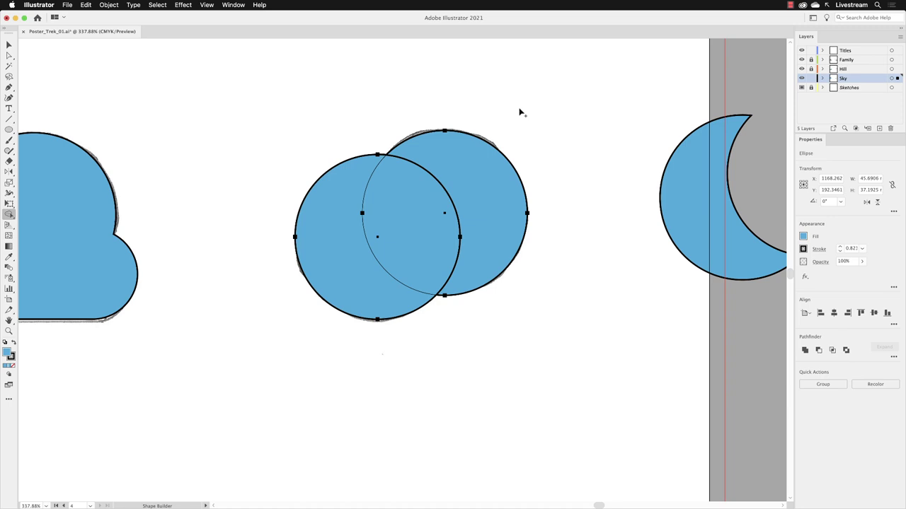
{"action": "left_click_drag", "start_coordinate": [520, 110], "coordinate": [496, 162]}
{"action": "mouse_move", "coordinate": [474, 187]}
{"action": "left_mouse_down"}
{"action": "mouse_move", "coordinate": [423, 223]}
{"action": "mouse_move", "coordinate": [338, 251]}
{"action": "left_mouse_up"}
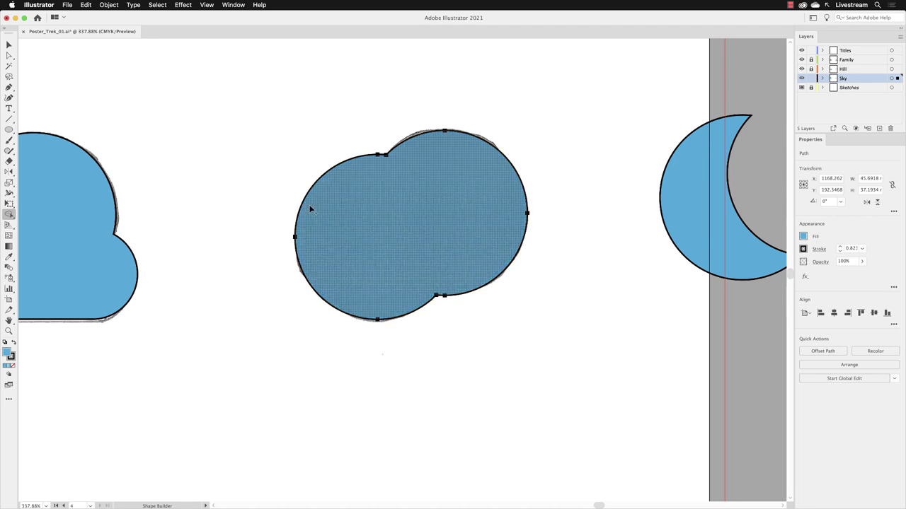
{"action": "left_click", "coordinate": [86, 5]}
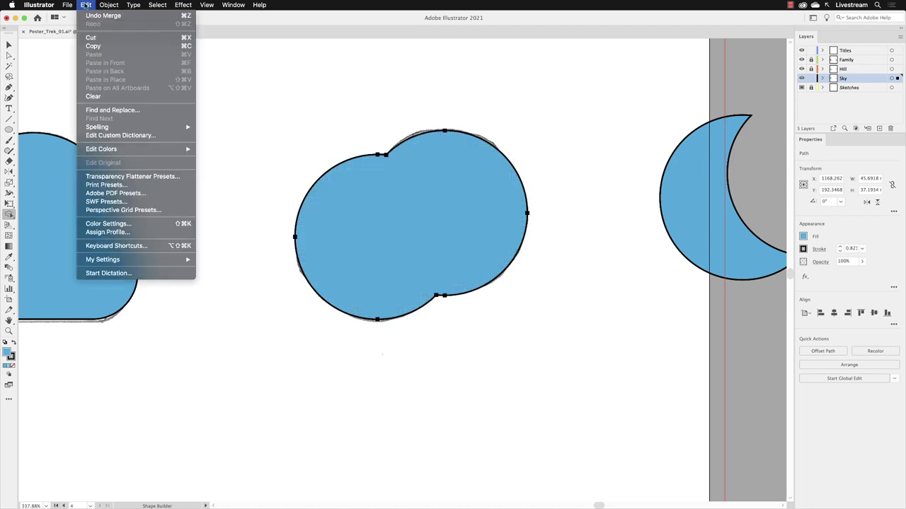
{"action": "left_click", "coordinate": [87, 16]}
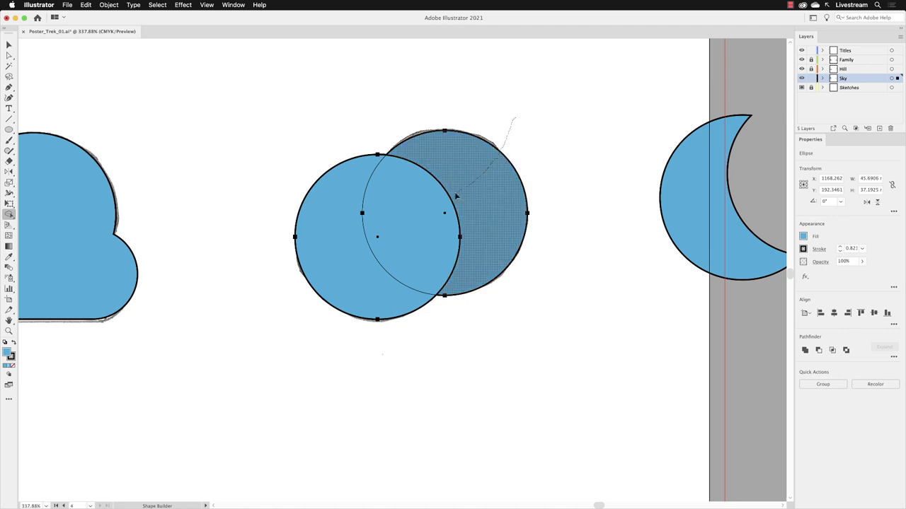
{"action": "left_click_drag", "start_coordinate": [456, 196], "coordinate": [426, 215]}
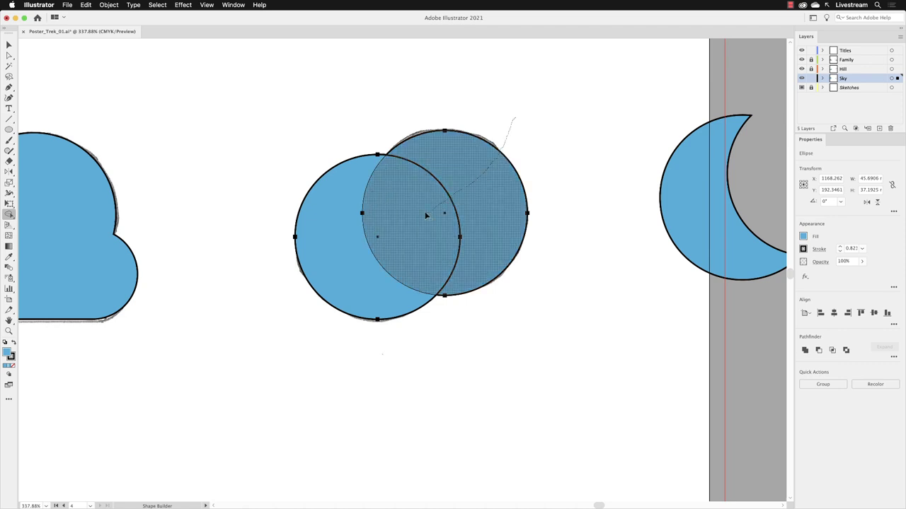
{"action": "left_click_drag", "start_coordinate": [426, 215], "coordinate": [427, 214]}
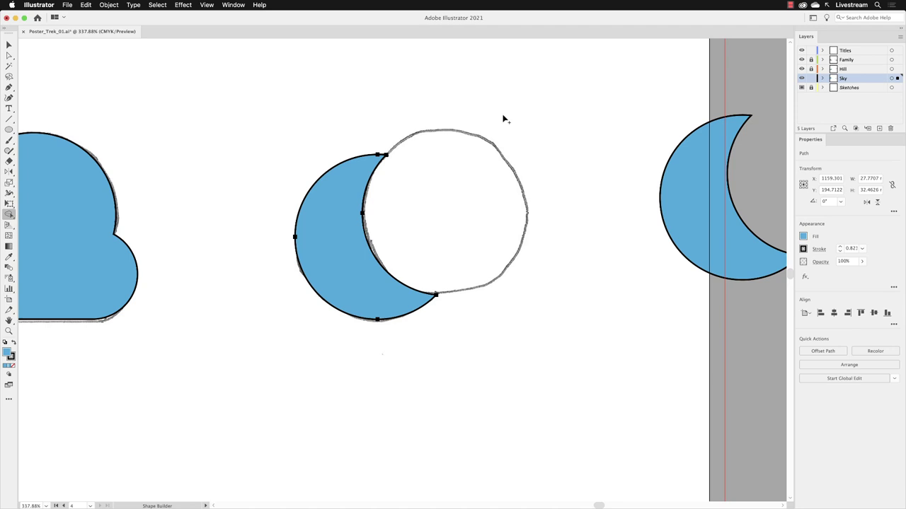
Fit the artboard in the window, deselect the moon, and save the poster file.
{"action": "left_click", "coordinate": [216, 6]}
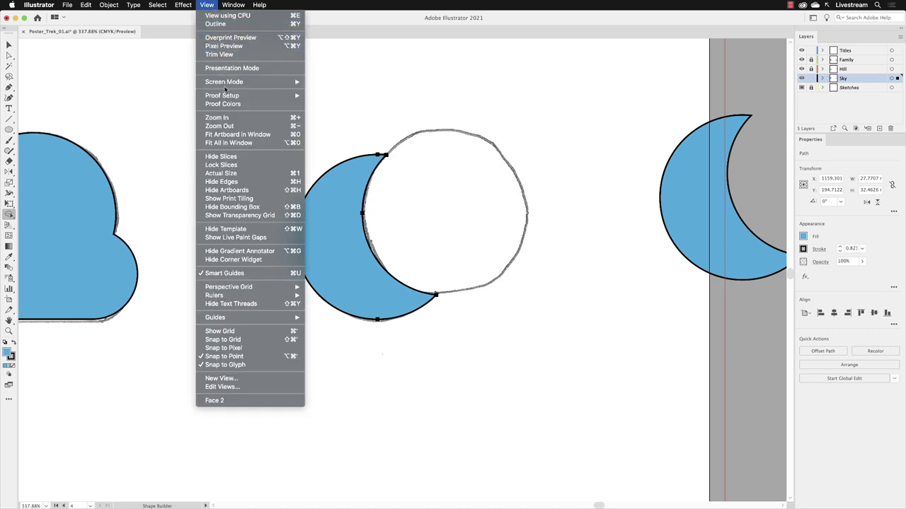
{"action": "left_click", "coordinate": [239, 135]}
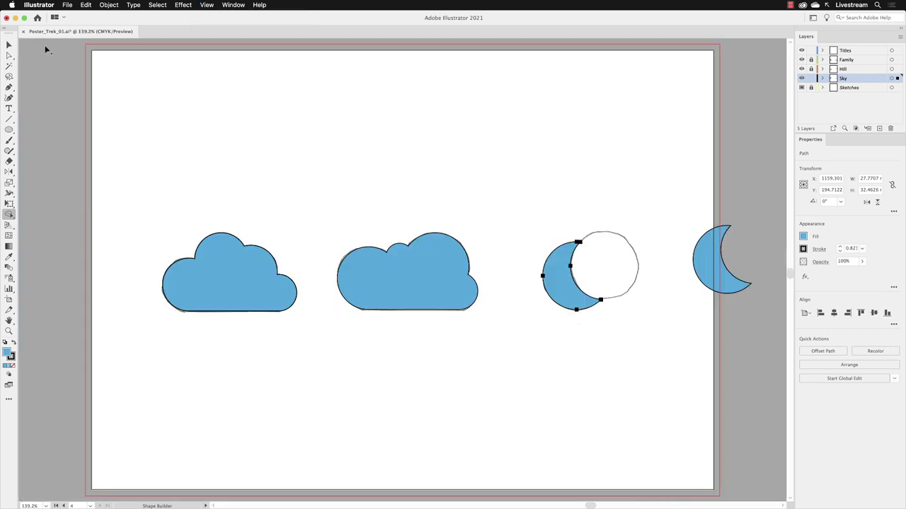
{"action": "key", "text": "v"}
{"action": "left_click", "coordinate": [482, 143]}
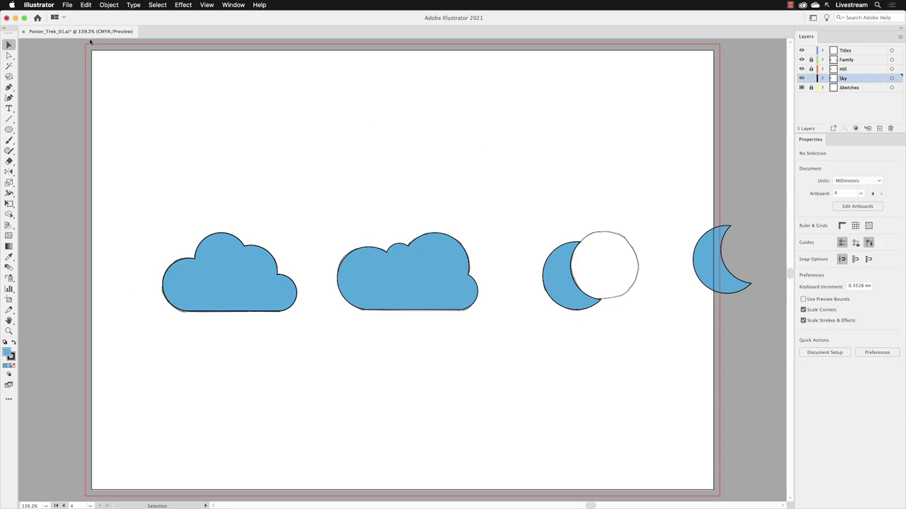
{"action": "left_click", "coordinate": [67, 5]}
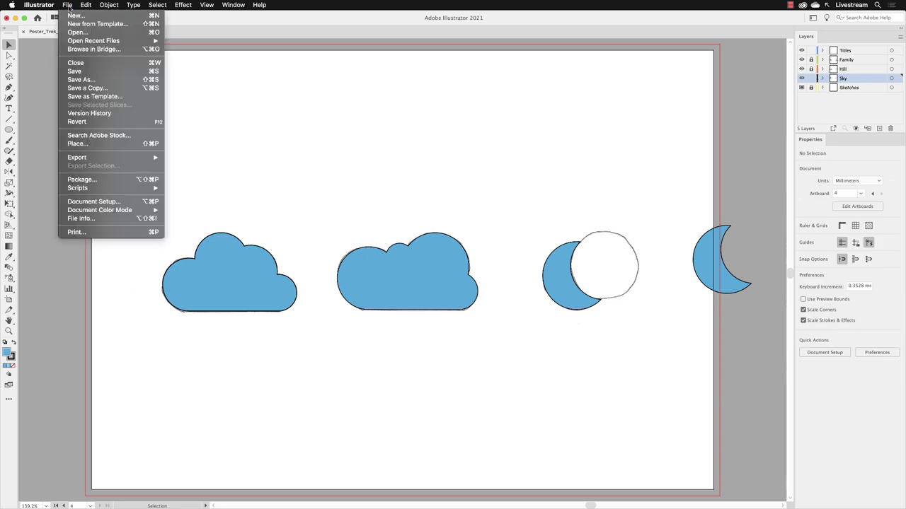
{"action": "left_click", "coordinate": [75, 71]}
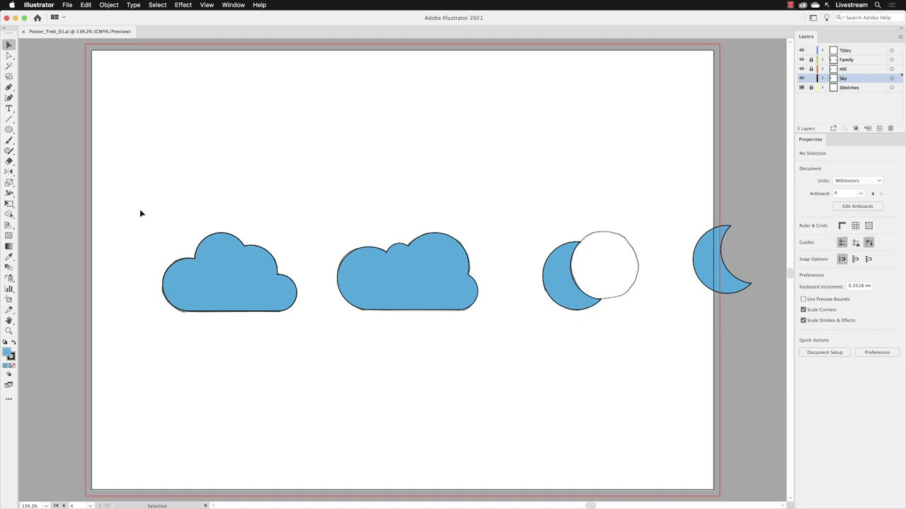
Copy both blue clouds and switch to artboard 1, the DETOURS poster.
{"action": "left_click_drag", "start_coordinate": [138, 201], "coordinate": [467, 365]}
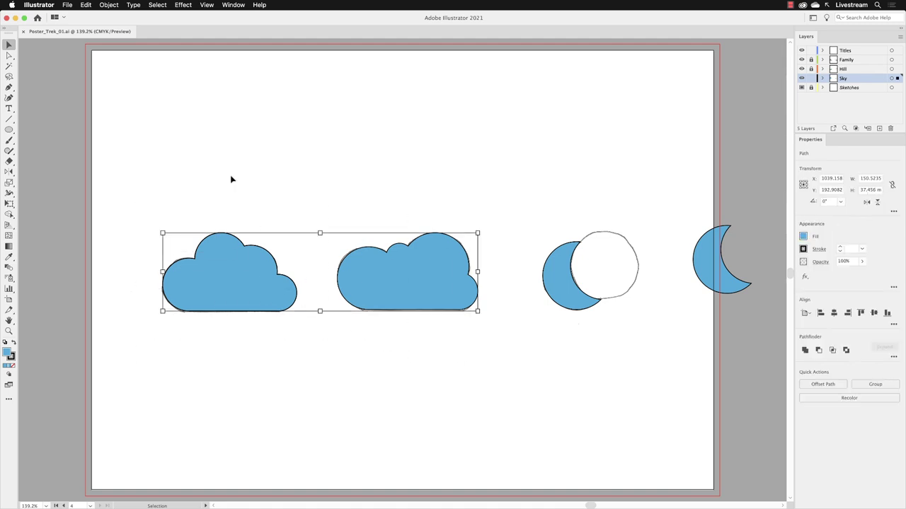
{"action": "left_click", "coordinate": [86, 5]}
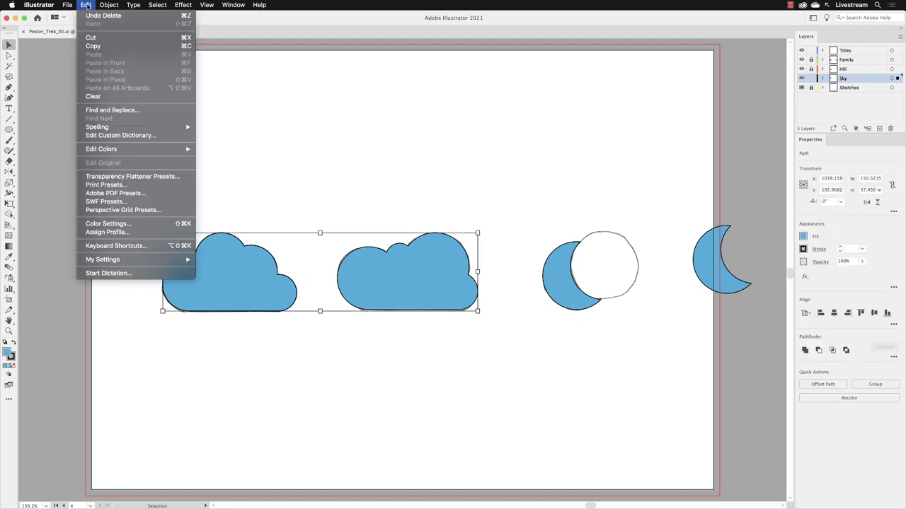
{"action": "left_click", "coordinate": [93, 46]}
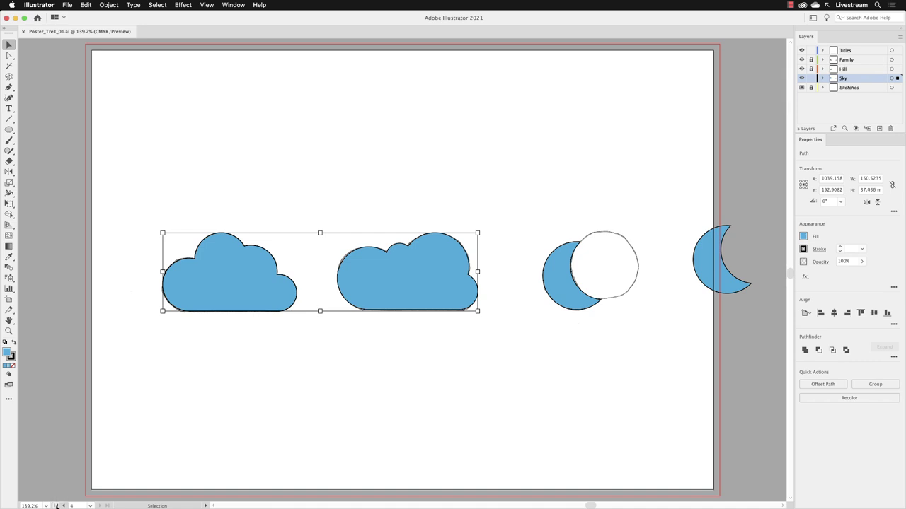
{"action": "left_click", "coordinate": [56, 506]}
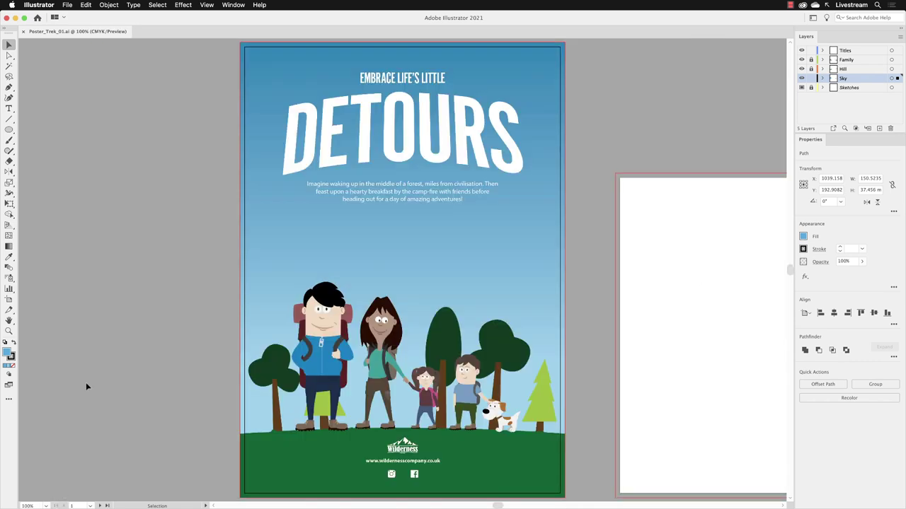
Paste the two clouds onto the poster and fill them with white.
{"action": "left_click", "coordinate": [86, 5]}
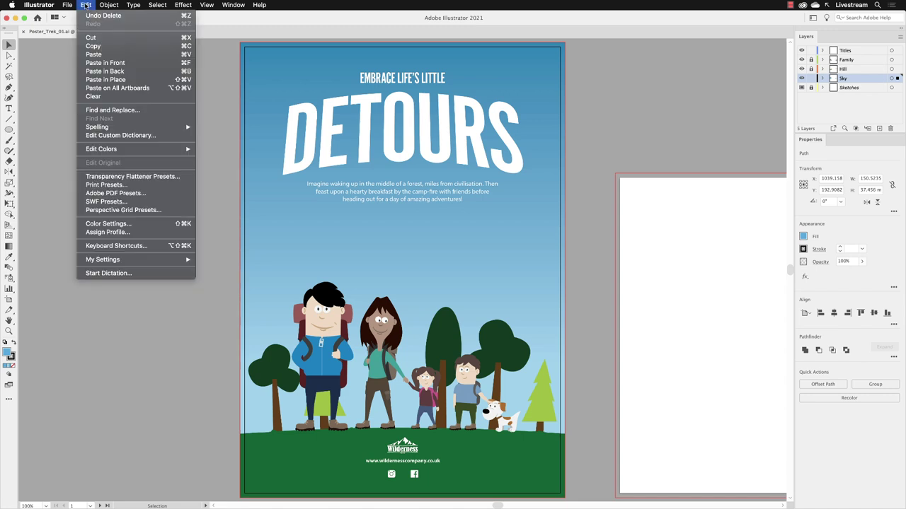
{"action": "left_click", "coordinate": [97, 54]}
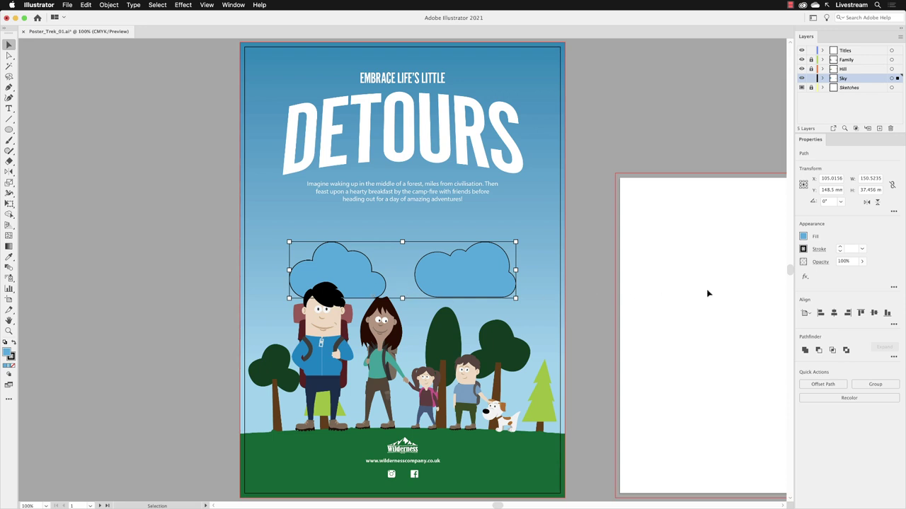
{"action": "left_click", "coordinate": [803, 236]}
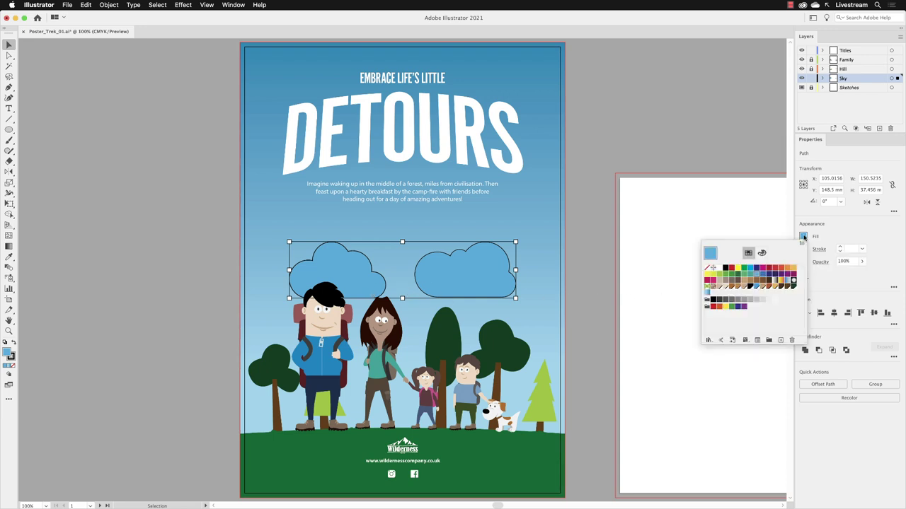
{"action": "left_click", "coordinate": [719, 268]}
{"action": "key", "text": "Escape"}
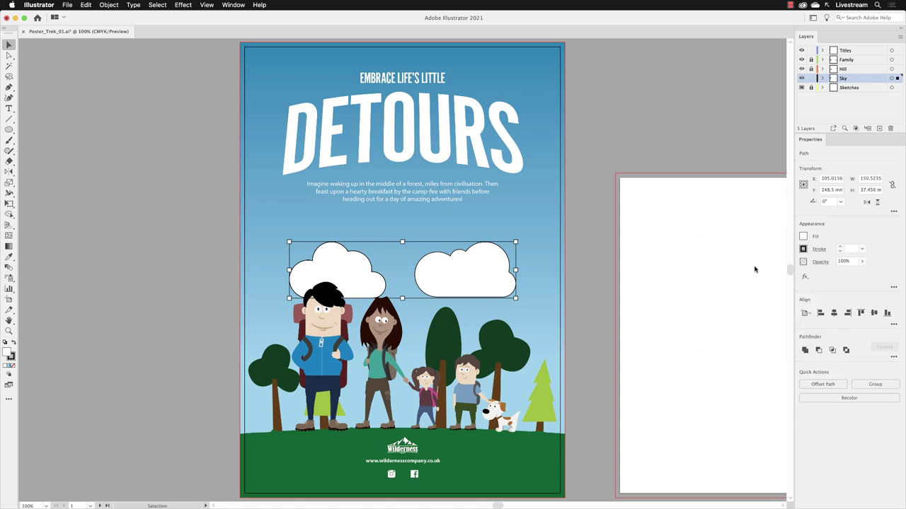
Set the clouds' stroke to None so they have no outline, then deselect.
{"action": "key", "text": "super+z"}
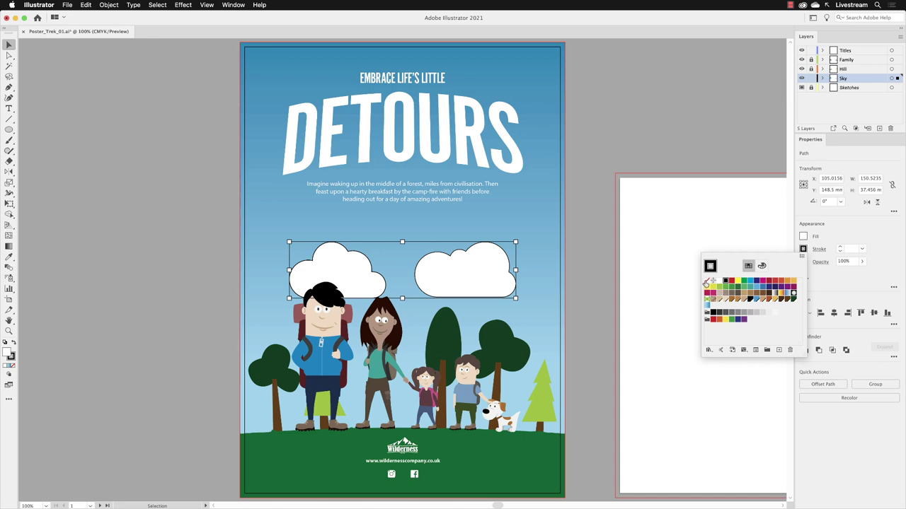
{"action": "left_click", "coordinate": [706, 283]}
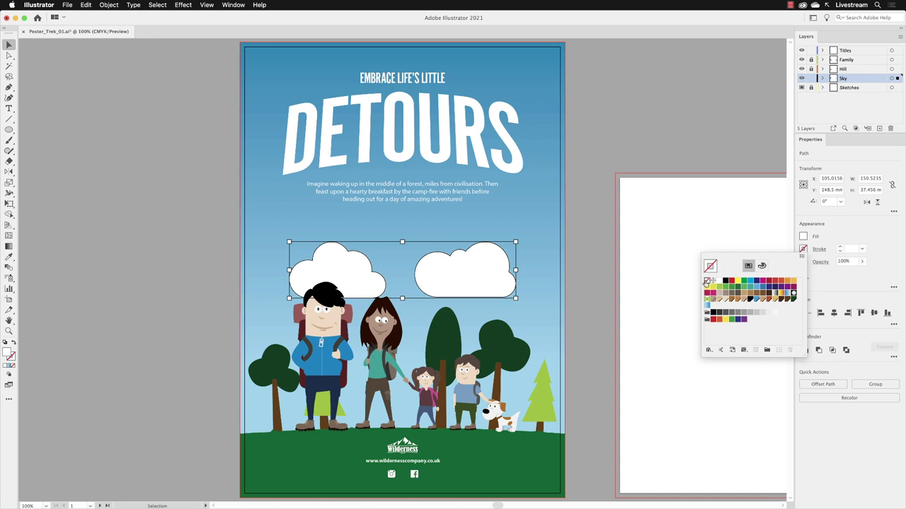
{"action": "key", "text": "Escape"}
{"action": "left_click", "coordinate": [584, 189]}
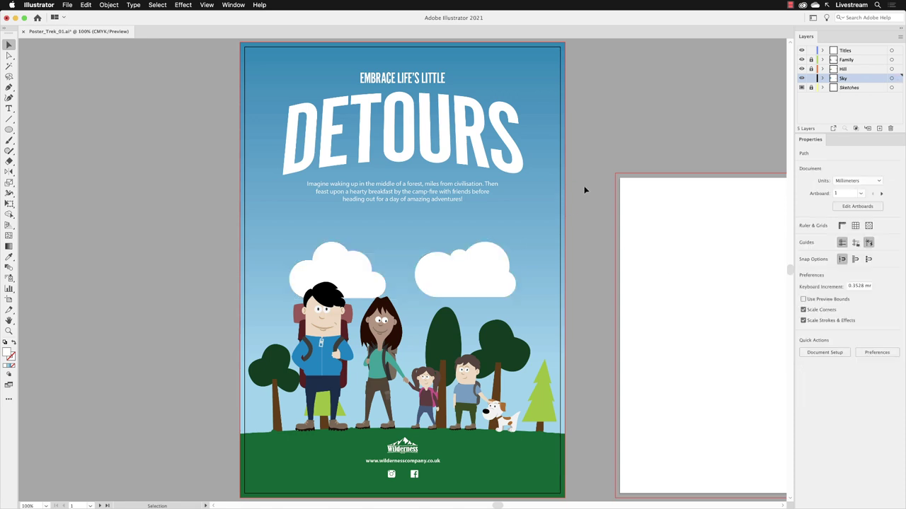
Shrink the right cloud to about 34 mm wide and raise it higher.
{"action": "left_click", "coordinate": [481, 260]}
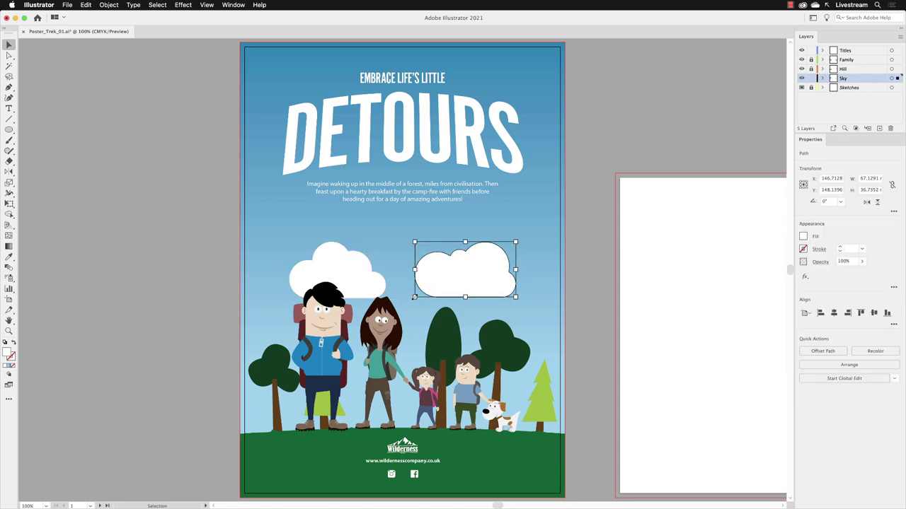
{"action": "left_click_drag", "start_coordinate": [414, 297], "coordinate": [523, 234]}
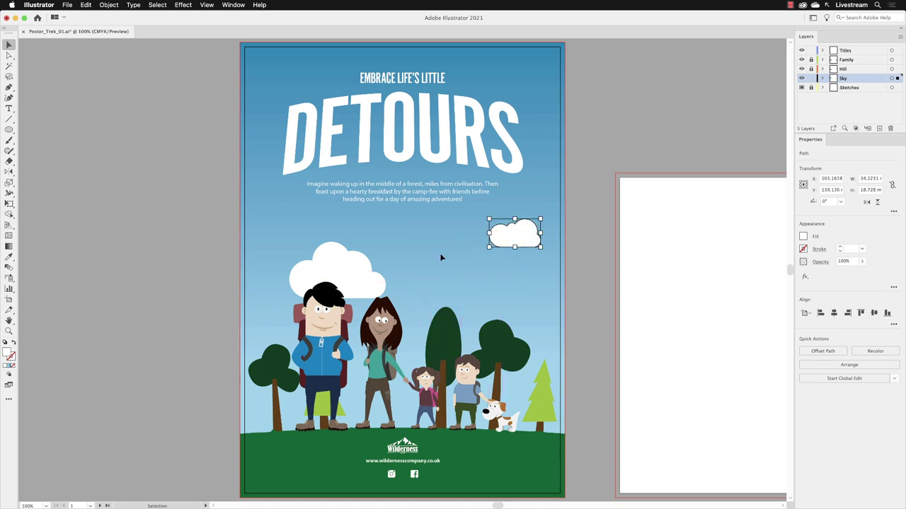
{"action": "left_click", "coordinate": [369, 280]}
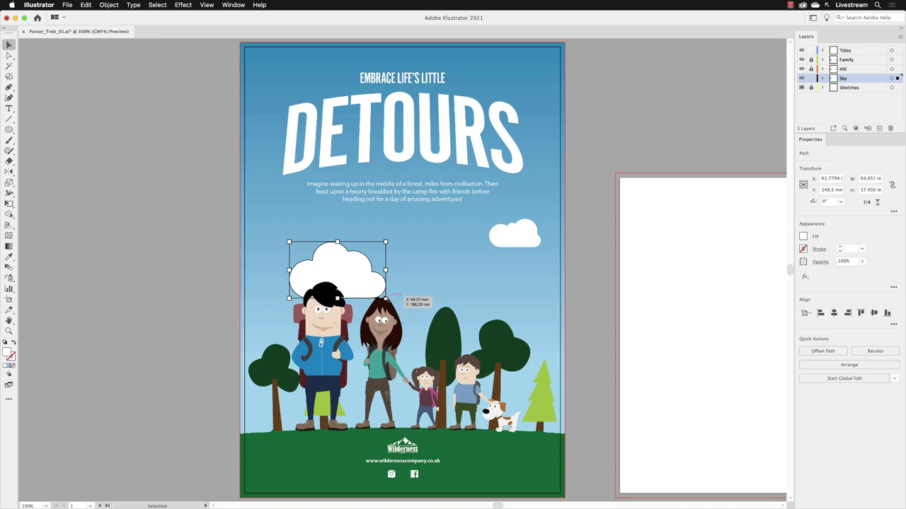